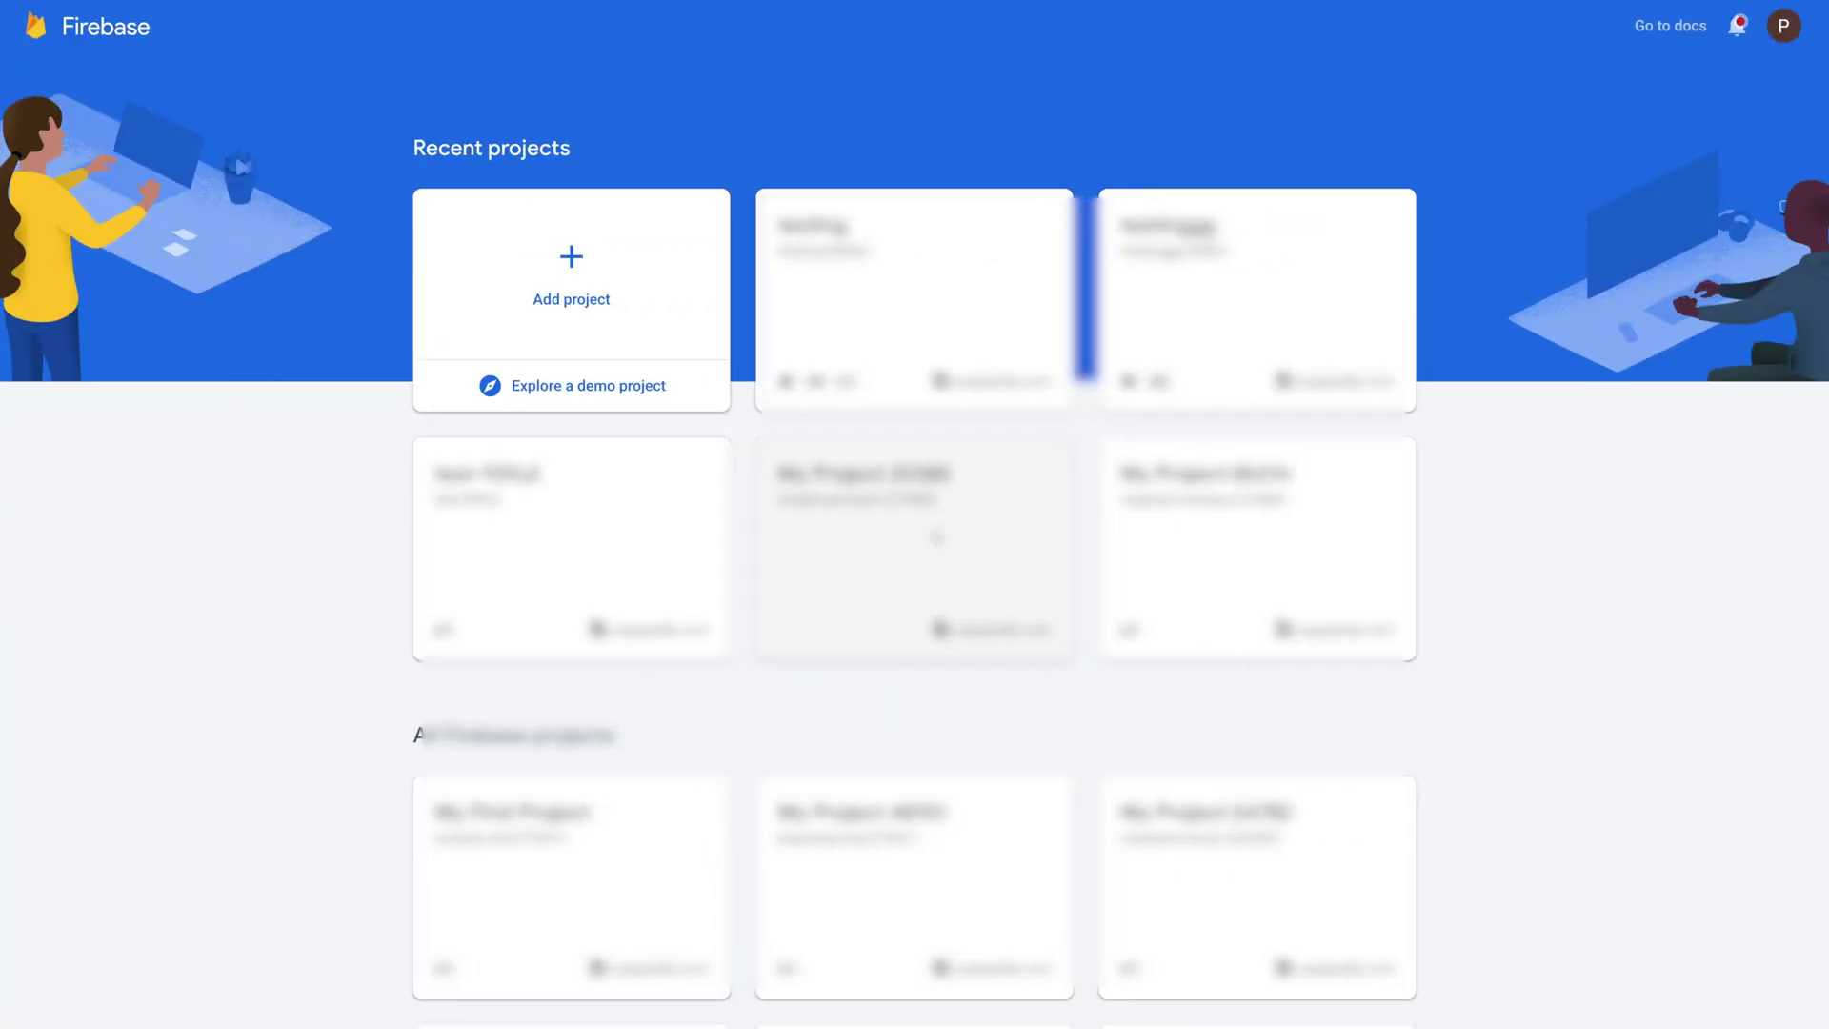
Open My Project 20385 and go to its Users and permissions settings.
{"action": "left_click", "coordinate": [913, 521]}
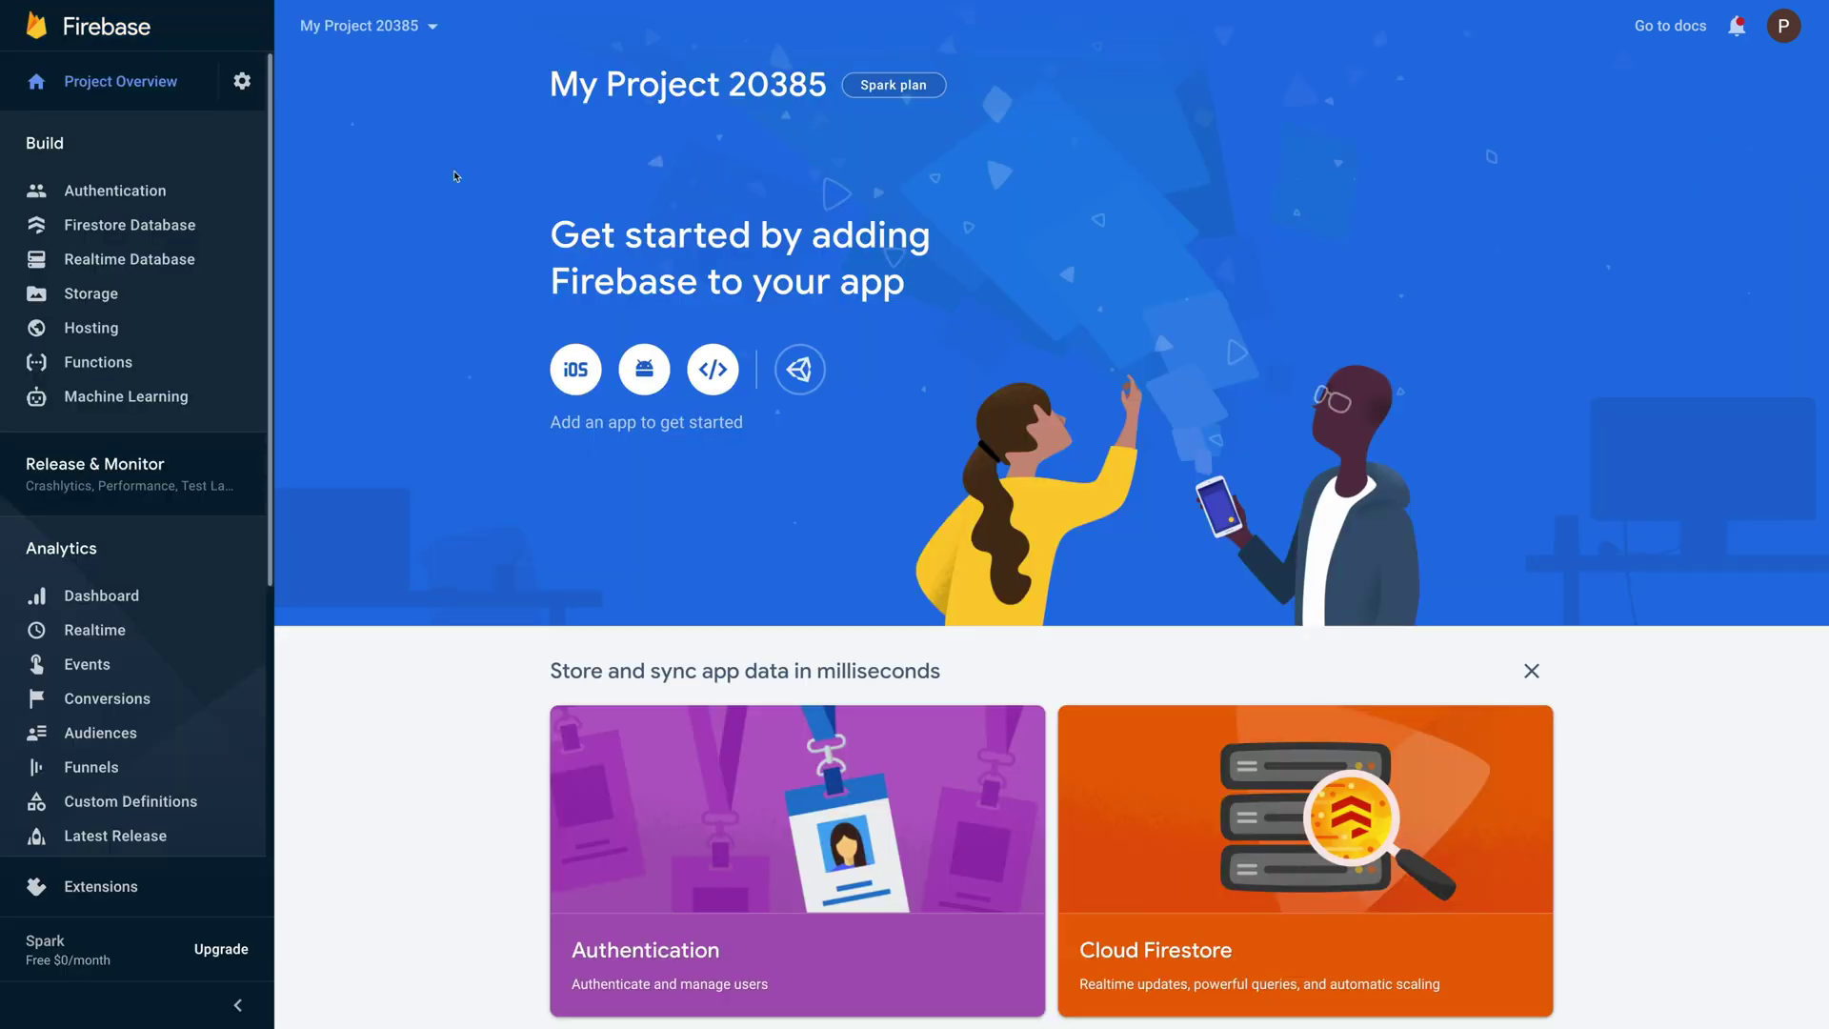
{"action": "left_click", "coordinate": [239, 81]}
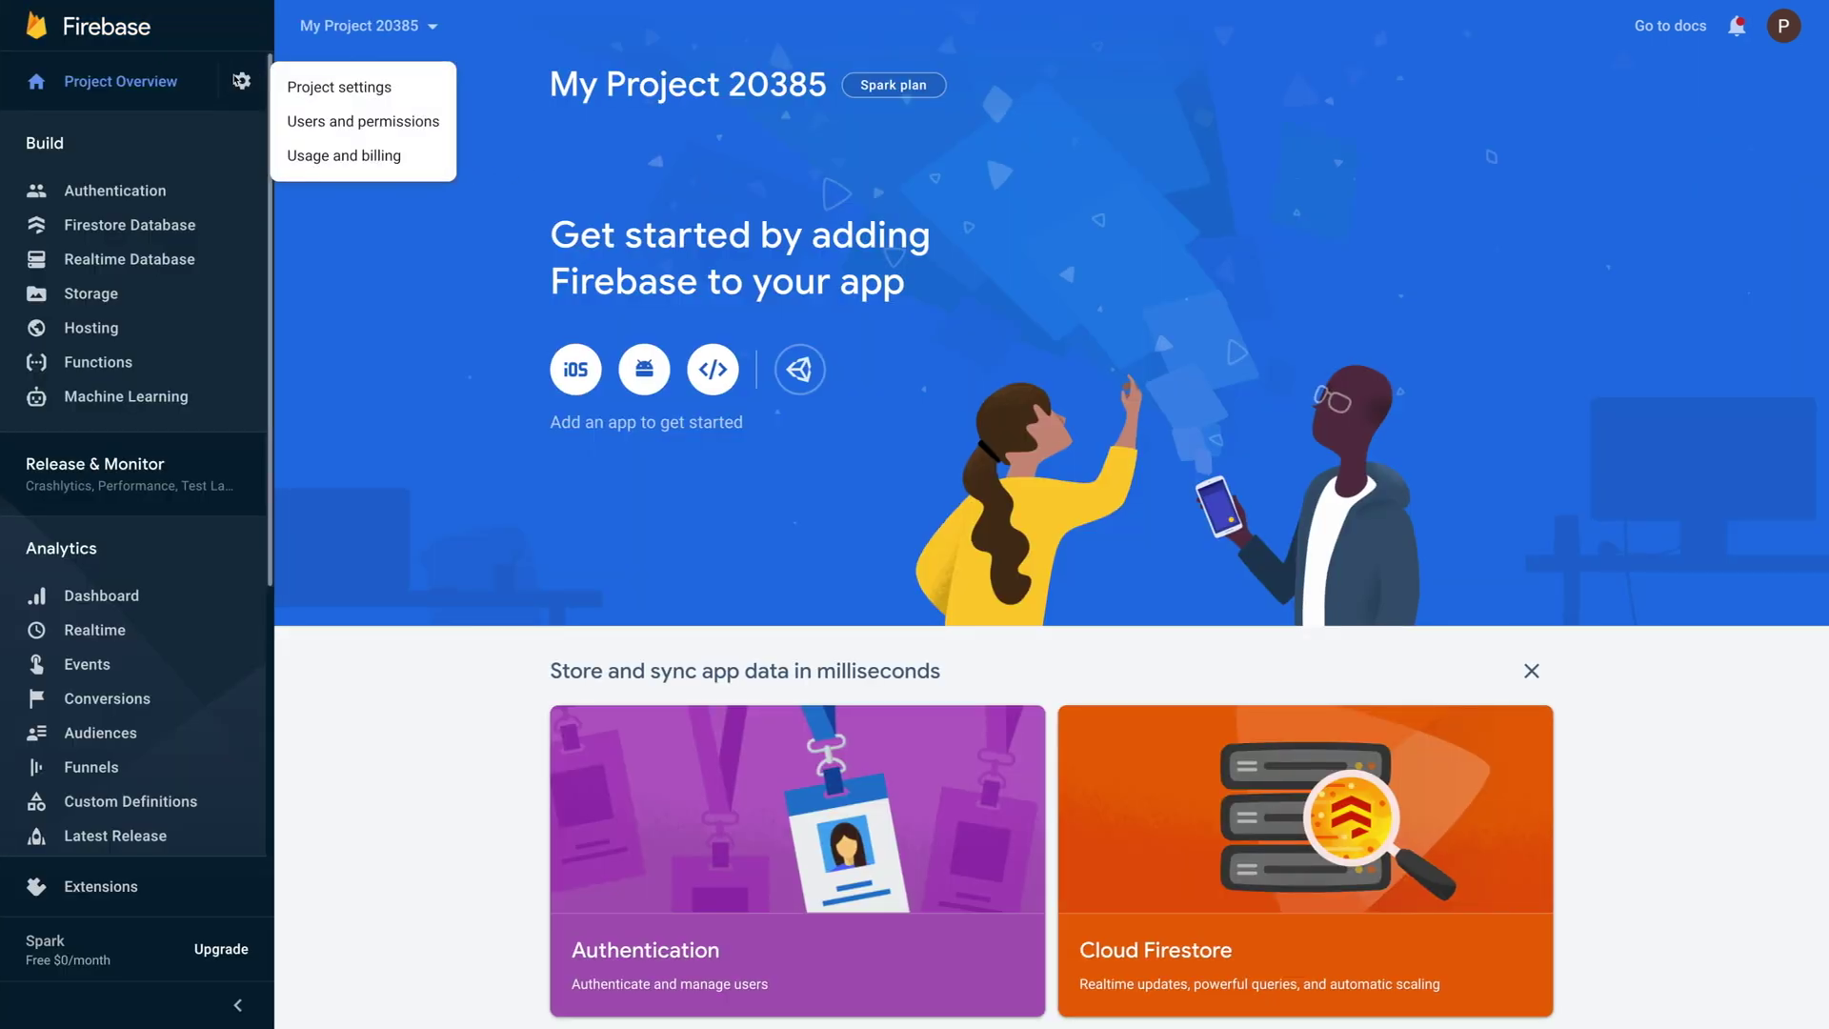
{"action": "left_click", "coordinate": [362, 121]}
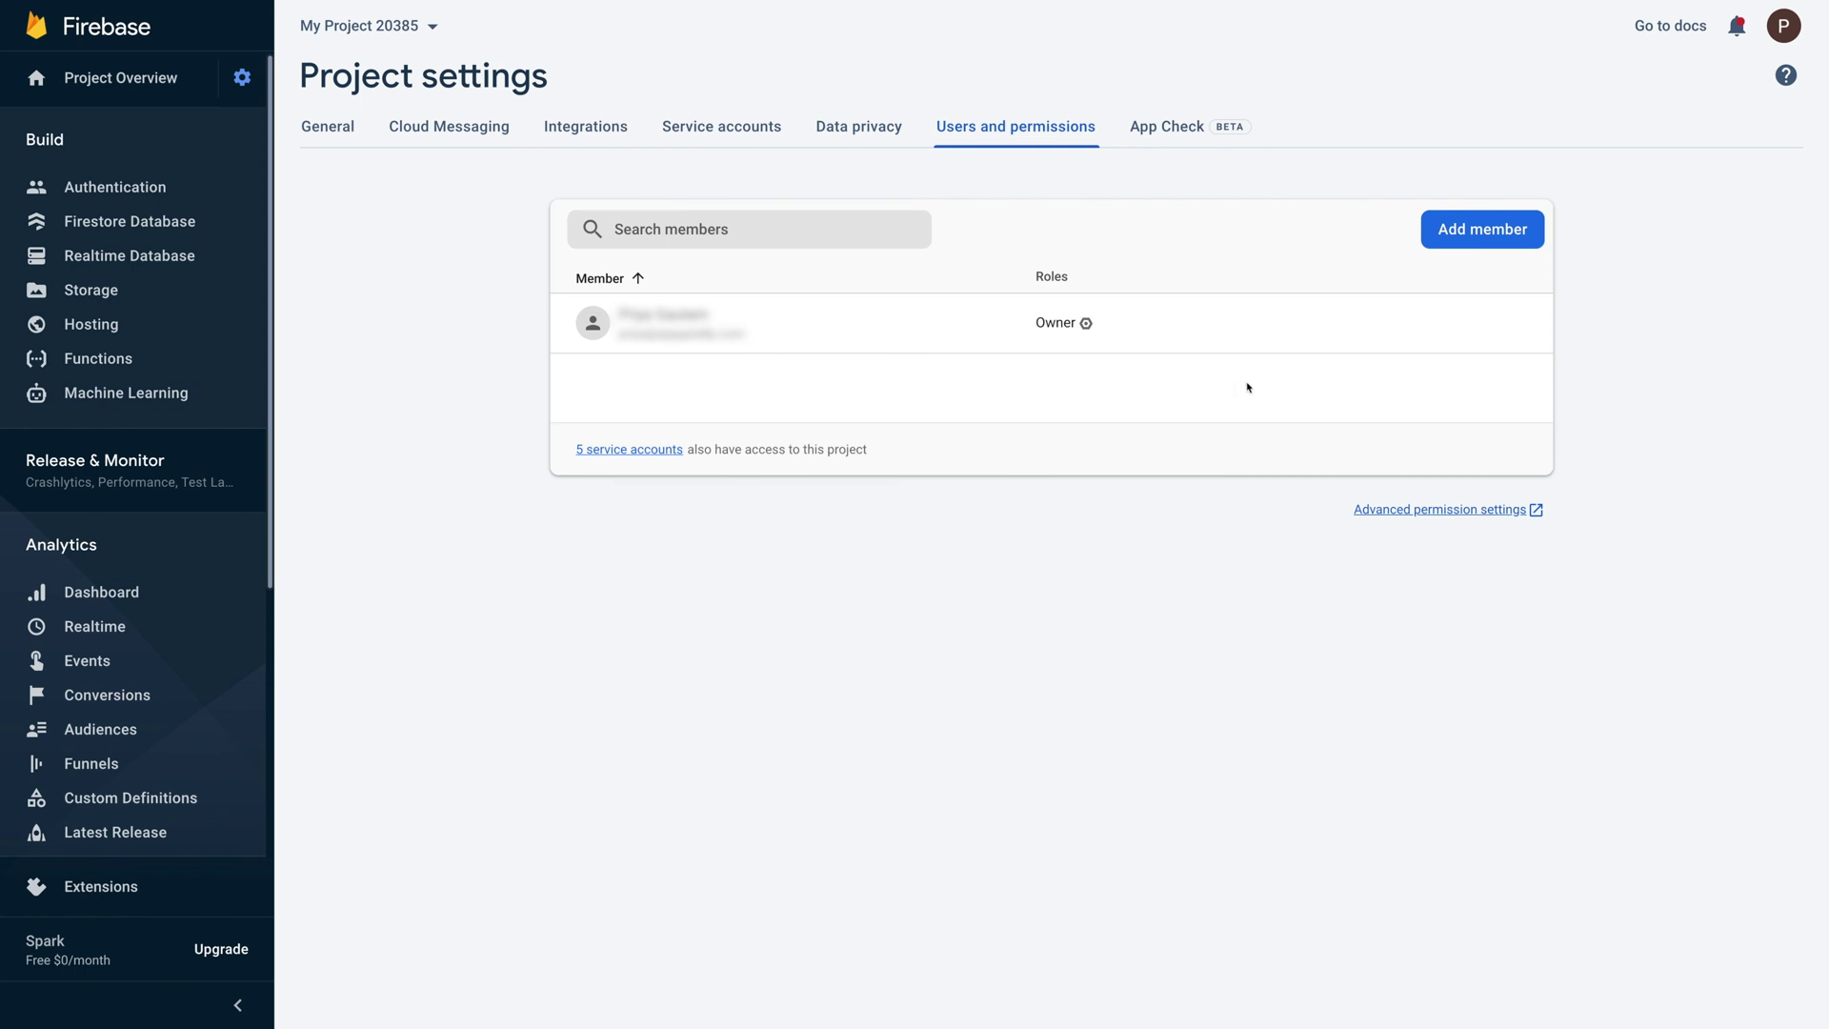
Start an Add member form with the new member's email and list the role choices.
{"action": "left_click", "coordinate": [1482, 229]}
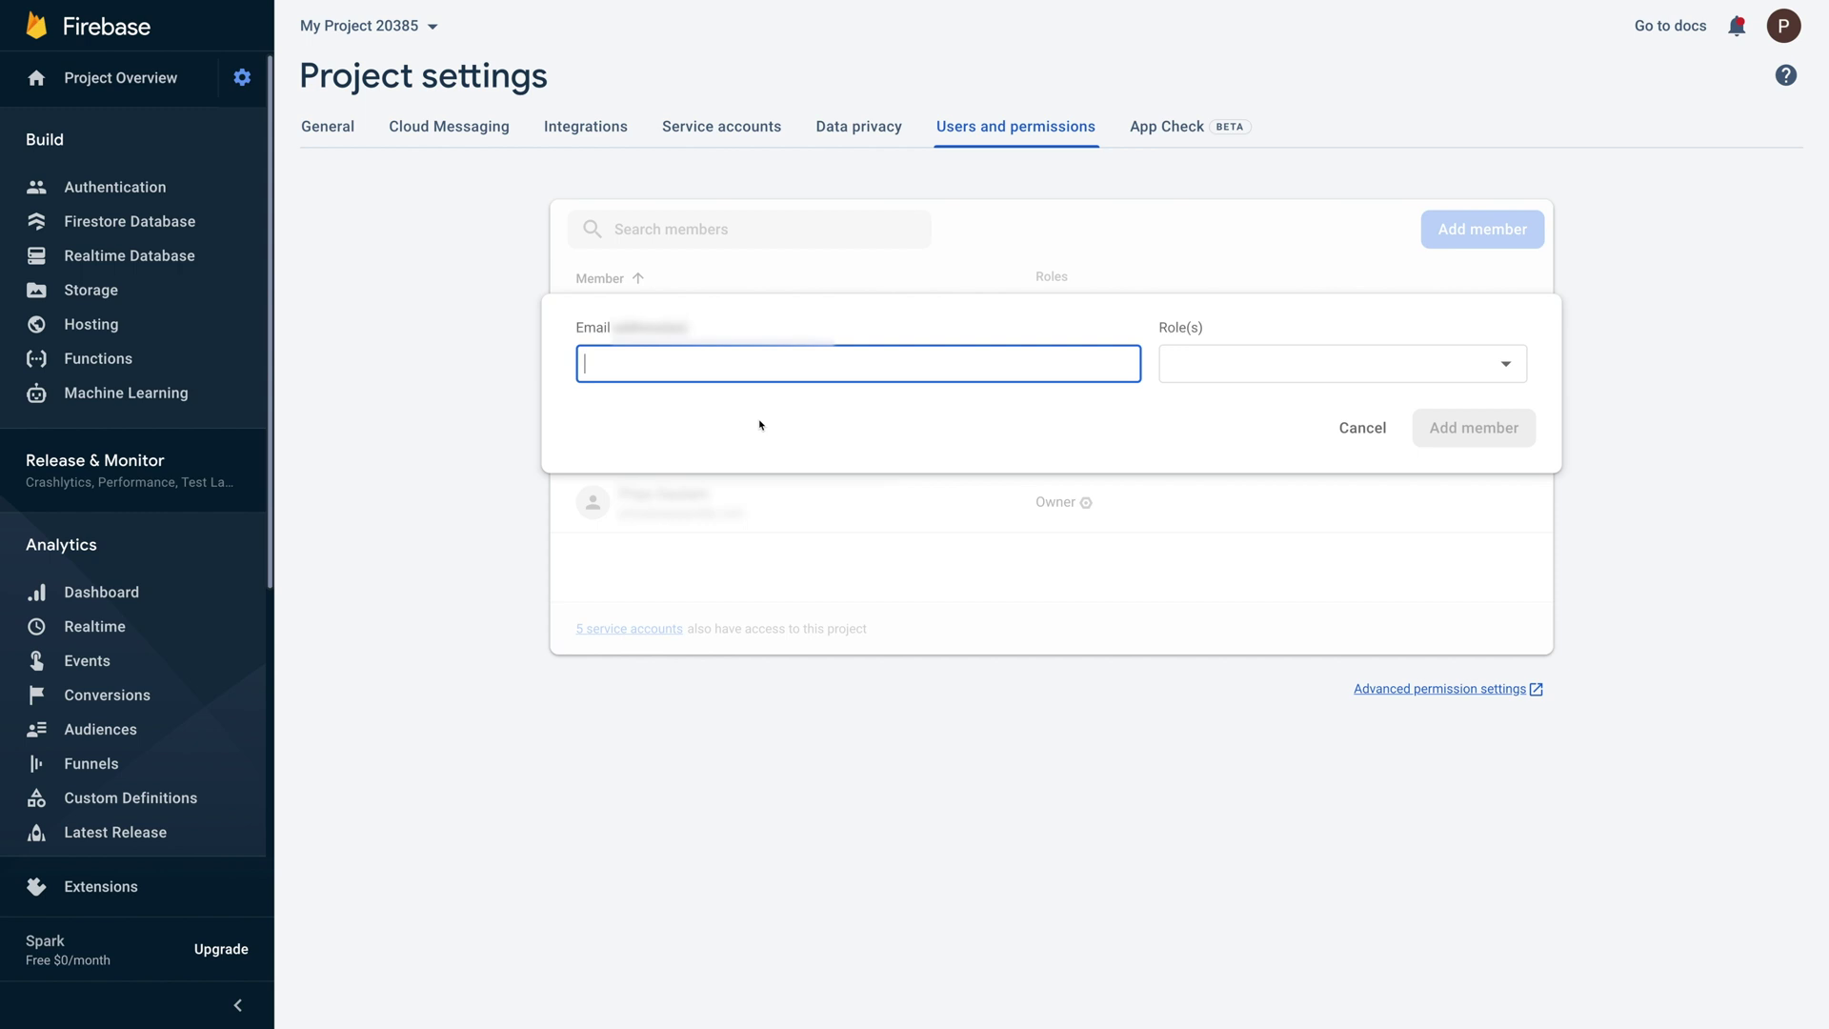
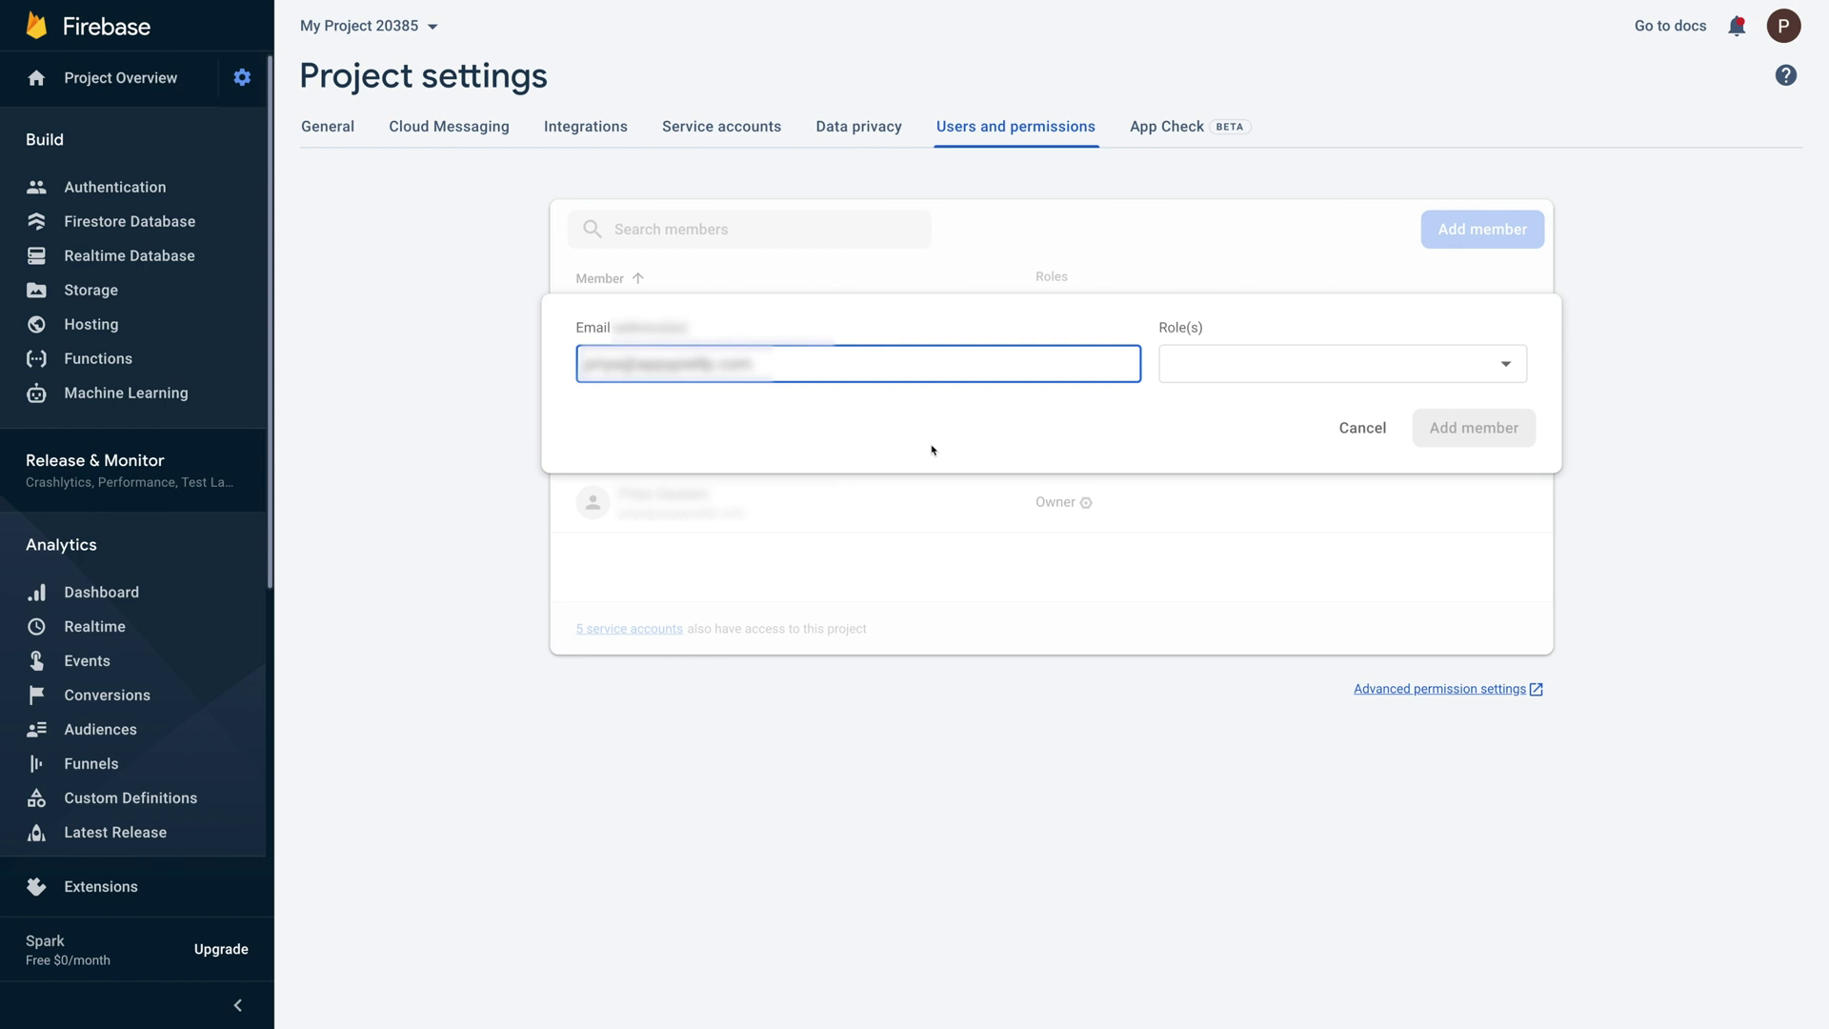
{"action": "left_click", "coordinate": [1286, 365]}
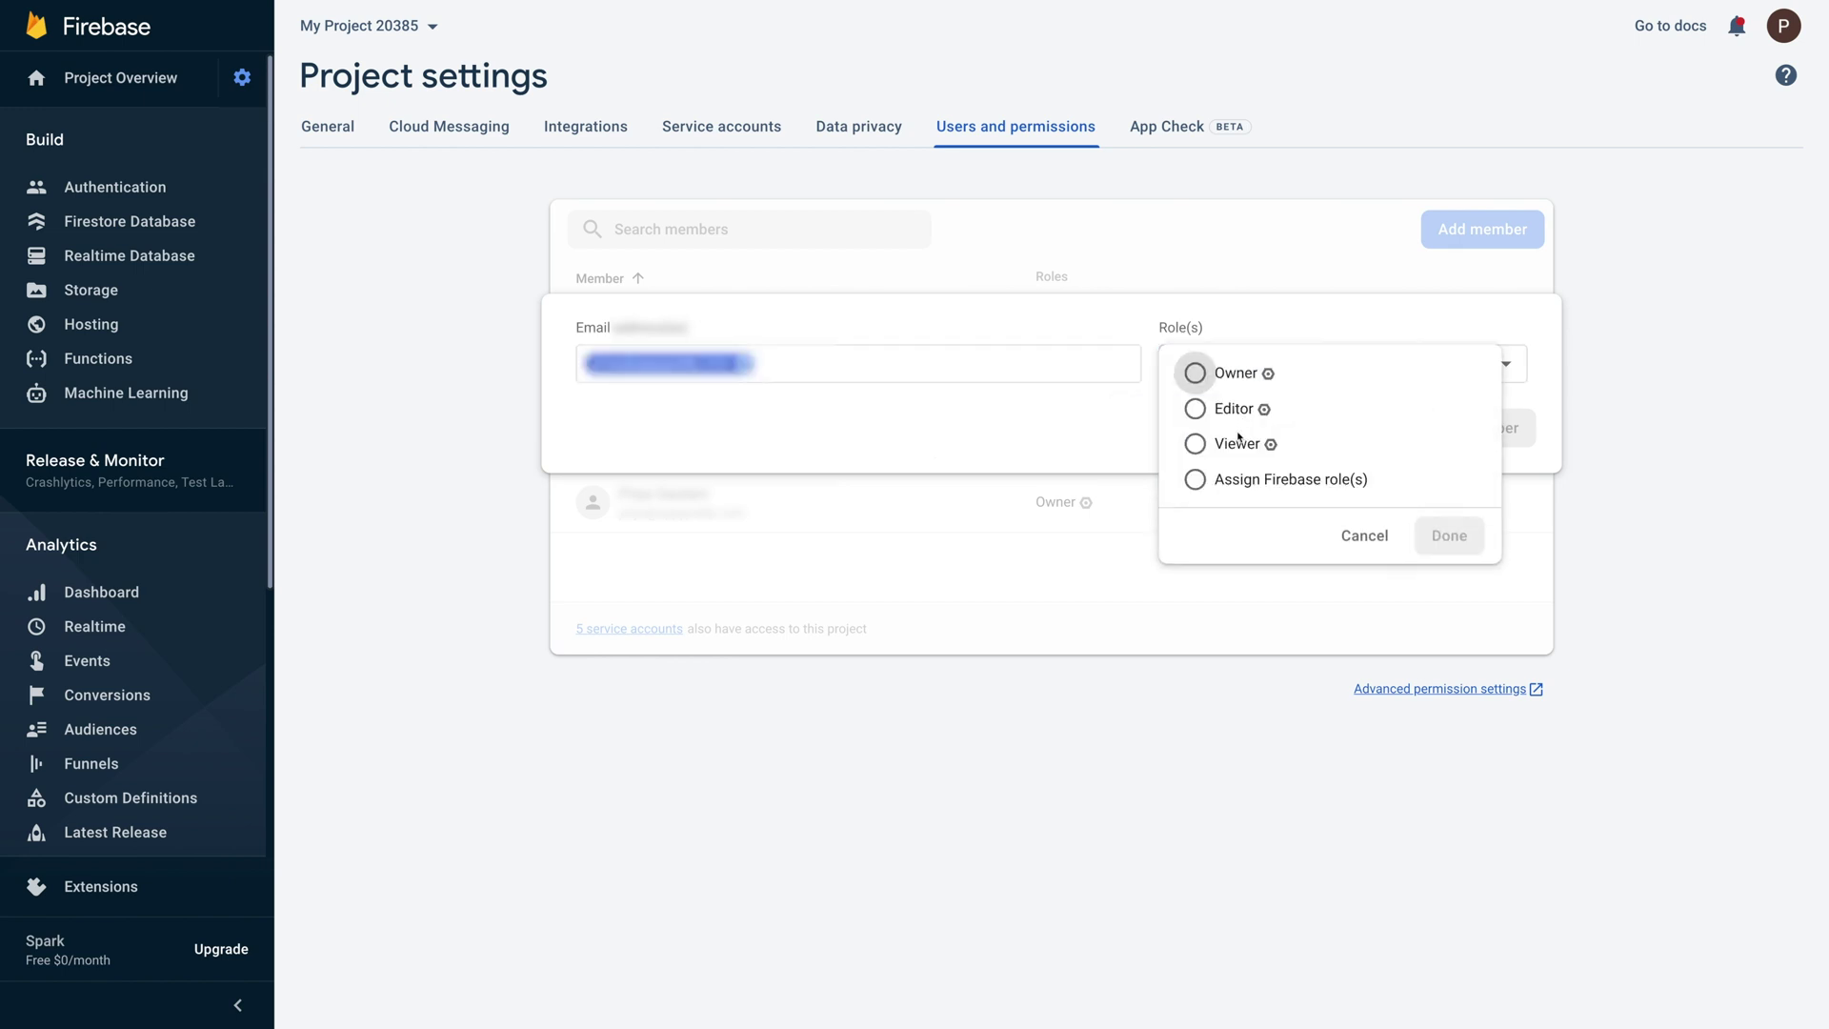
Assign the Owner role and add the member to the project.
{"action": "left_click", "coordinate": [1195, 372]}
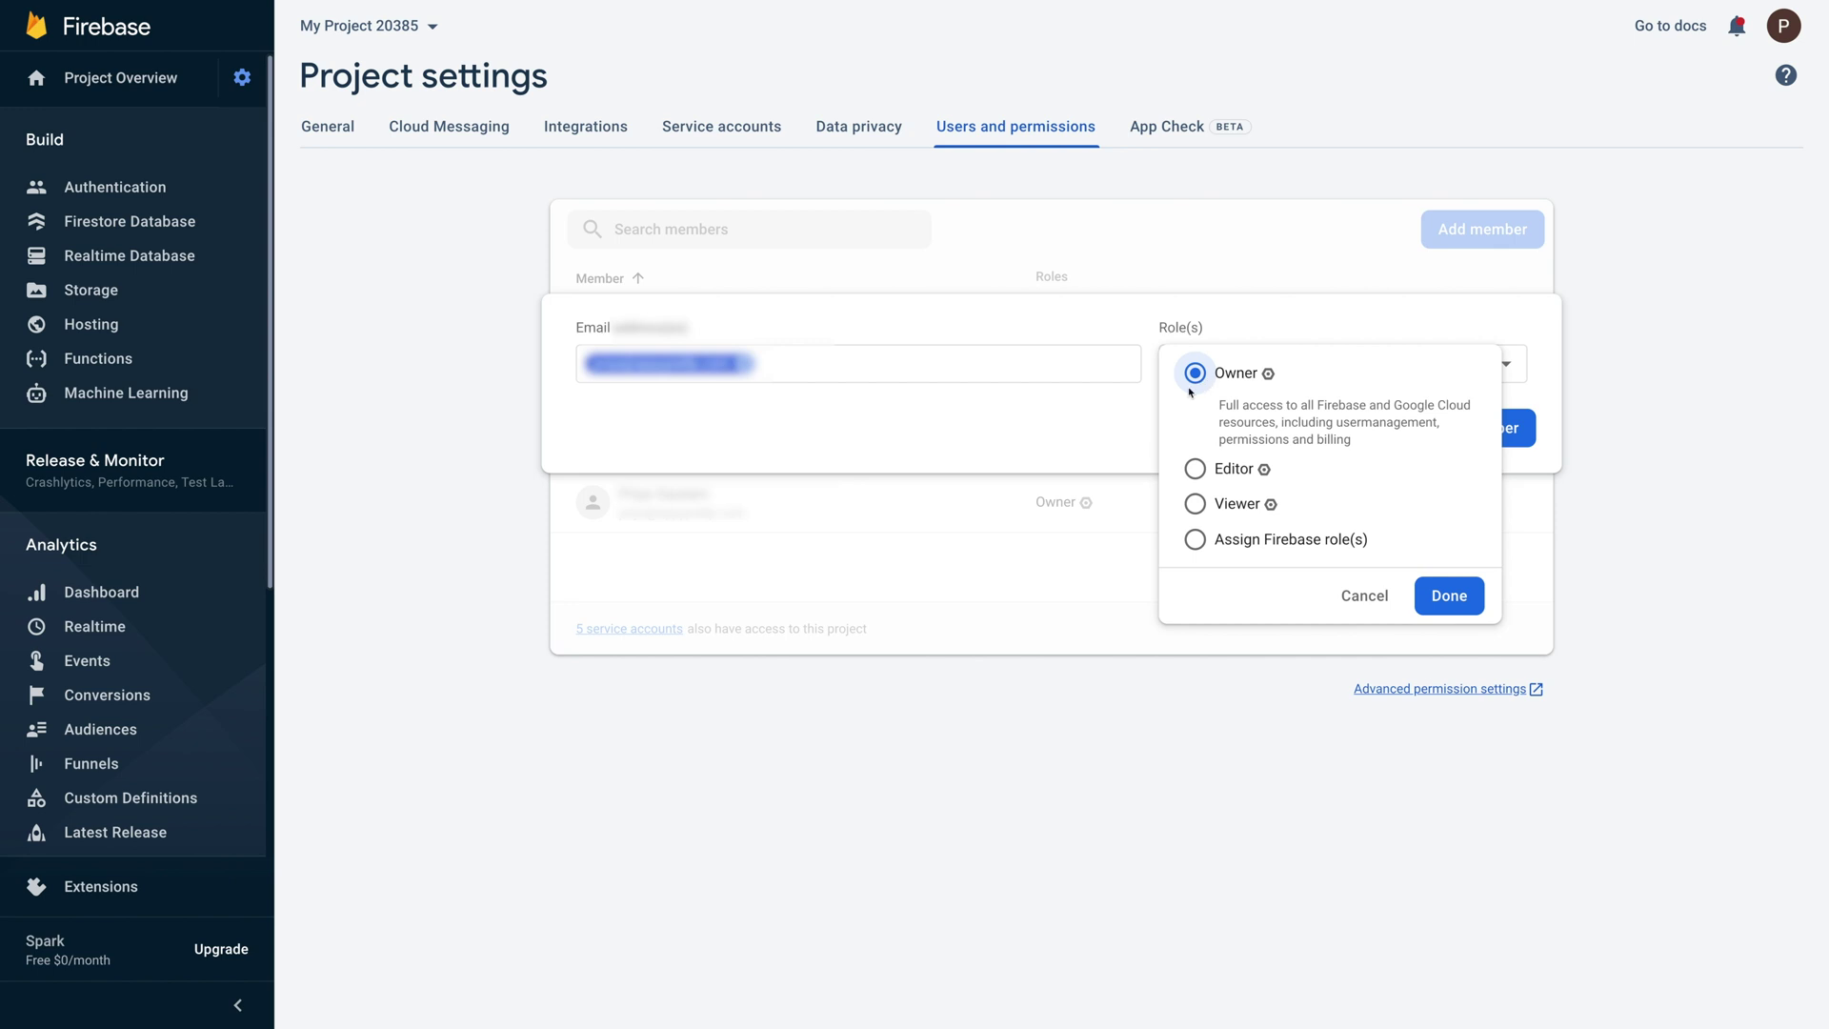
{"action": "left_click", "coordinate": [1449, 595]}
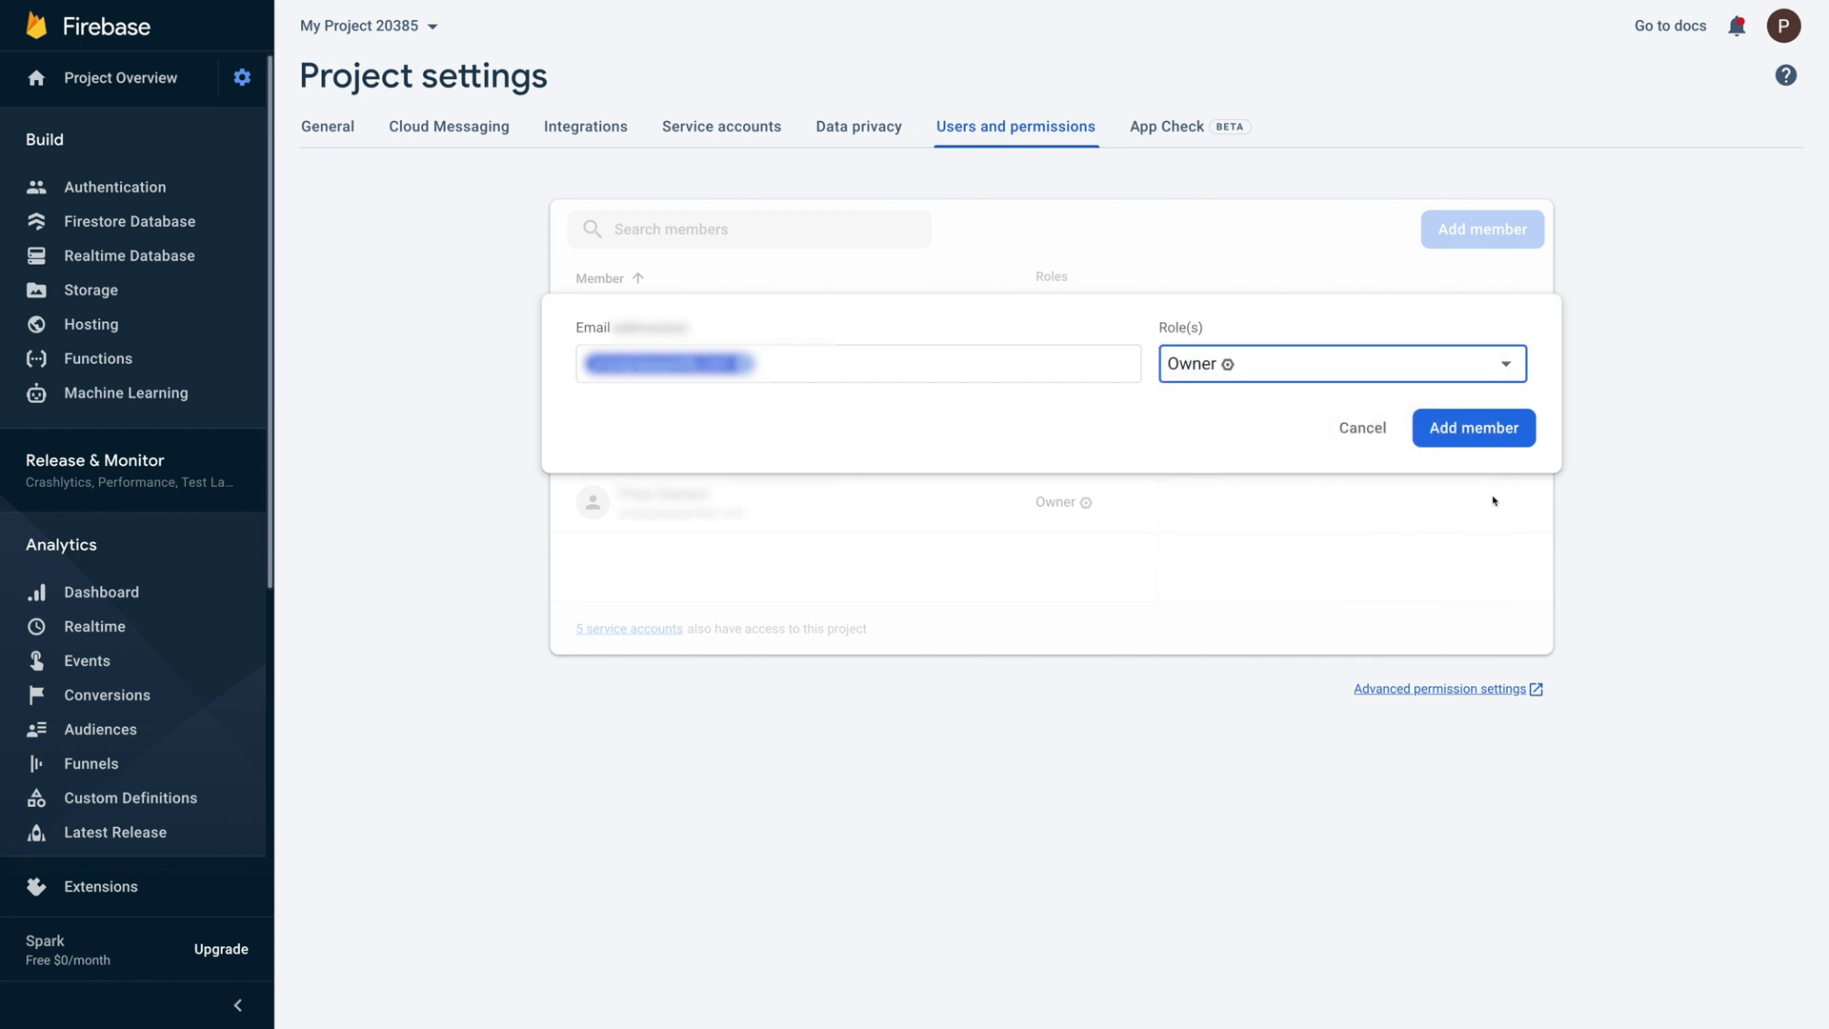
{"action": "left_click", "coordinate": [1472, 428]}
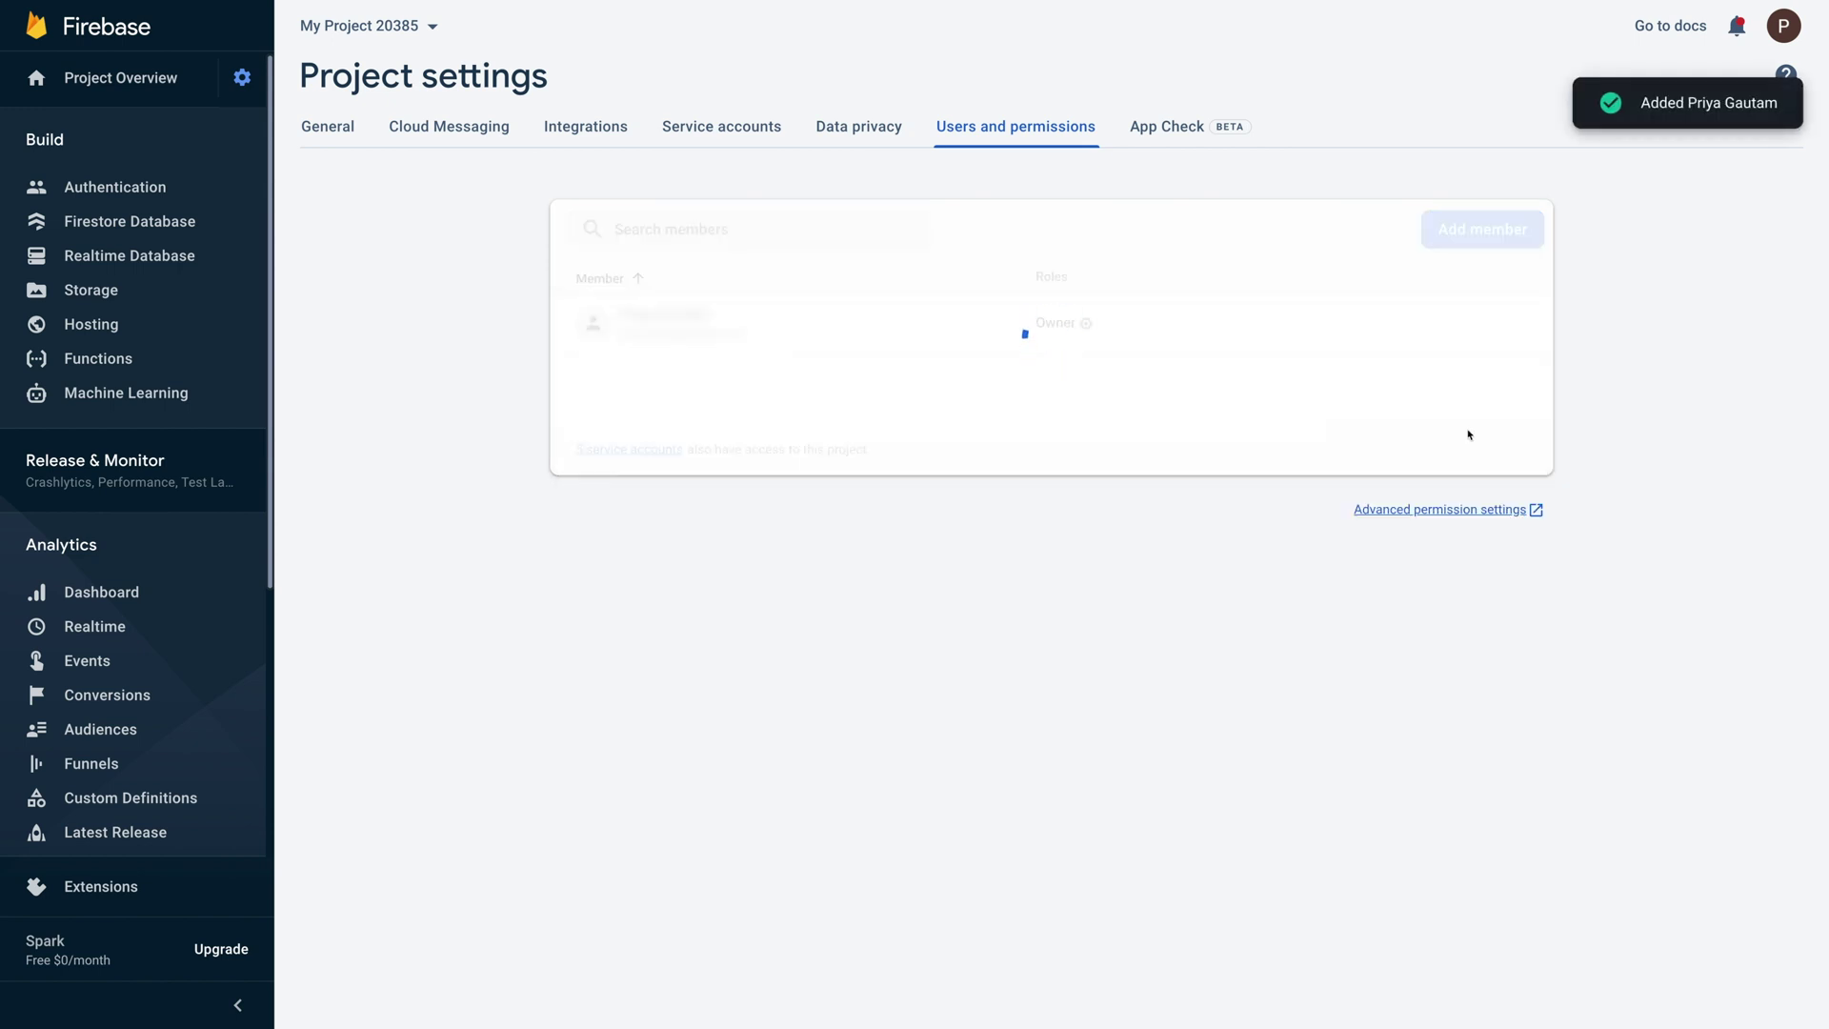